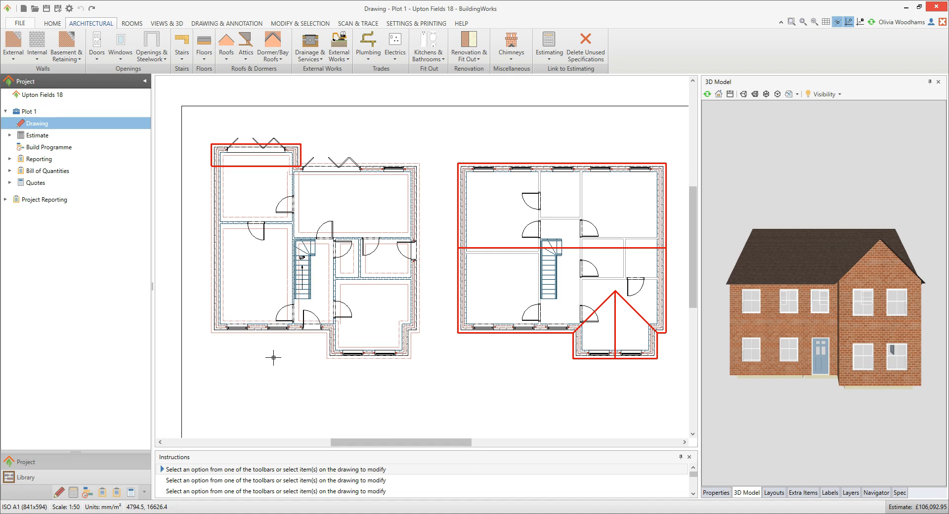
- Dimension the ground-floor front wall containing the entrance door and two windows, placing the dimension lines below the wall
left_click(259, 327)
mouse_move(260, 331)
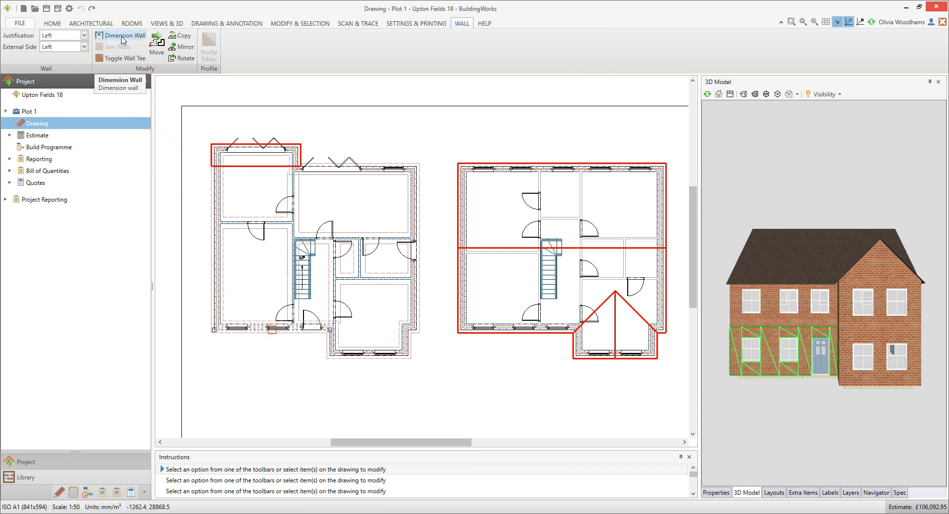
left_click(123, 40)
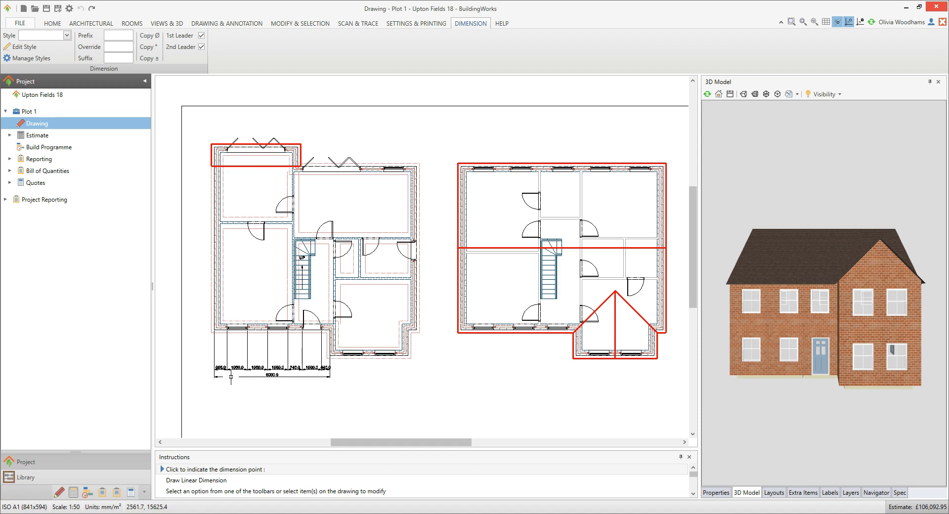
left_click(231, 377)
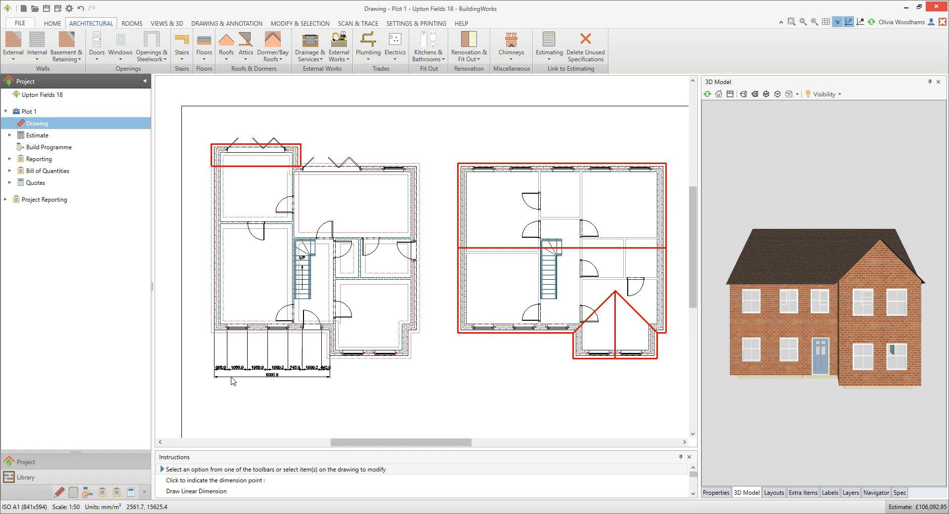
- Dimension the front wall of the projecting bay with its two windows, aligning it with the adjoining front wall's dimension lines
scroll(231, 378, "up", 4)
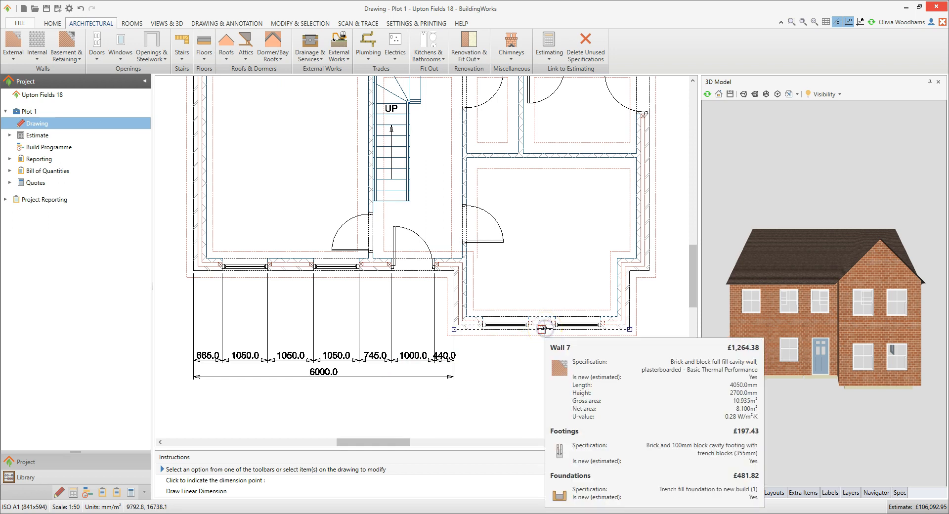
left_click(544, 328)
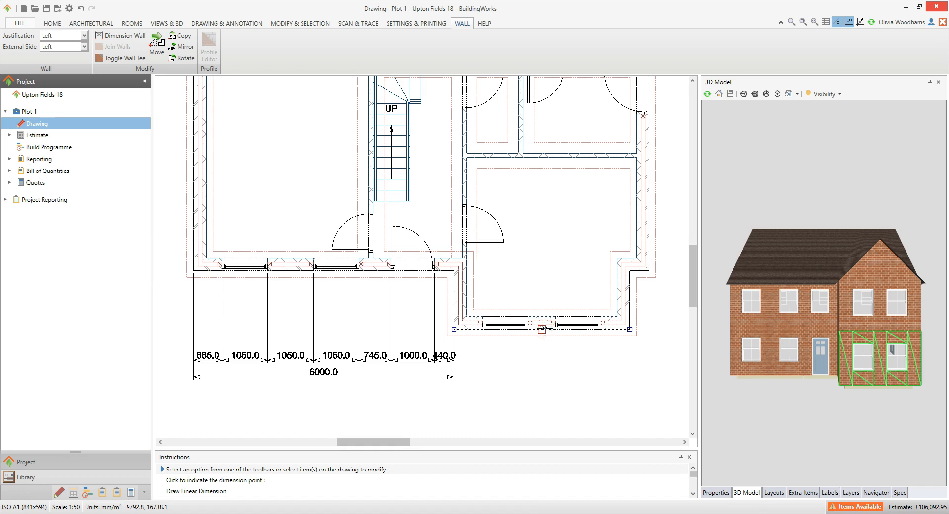
right_click(545, 328)
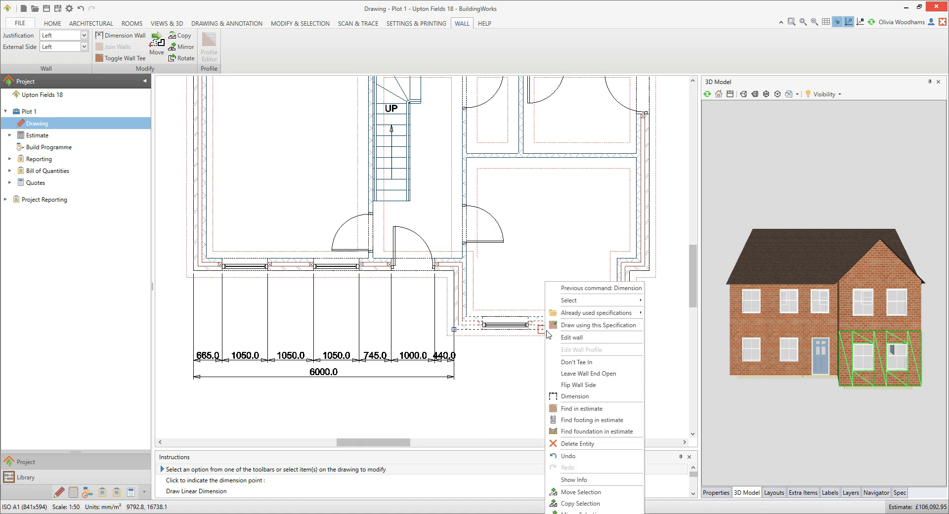
left_click(592, 396)
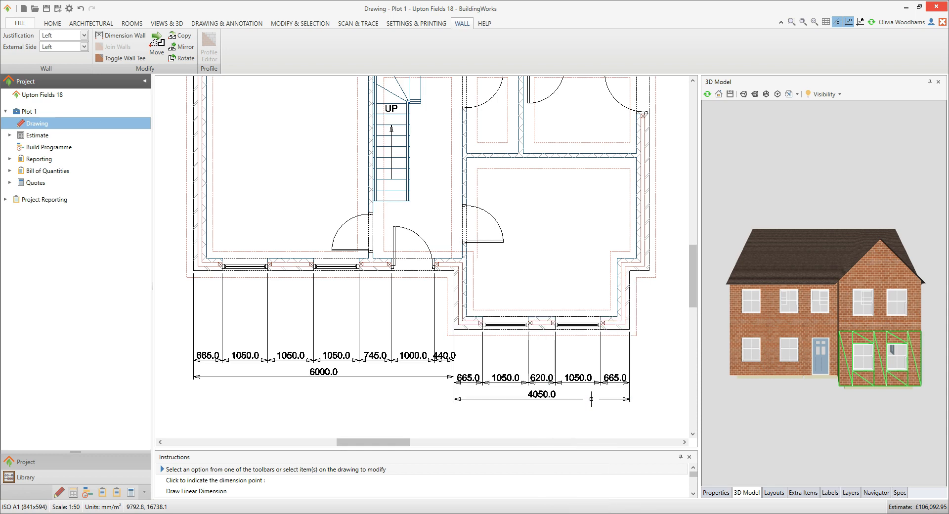
left_click(454, 378)
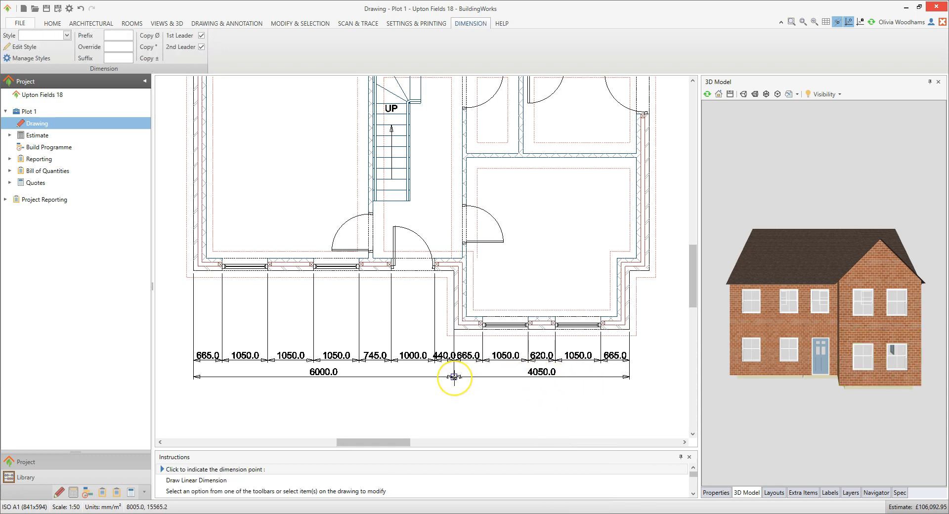
left_click(454, 377)
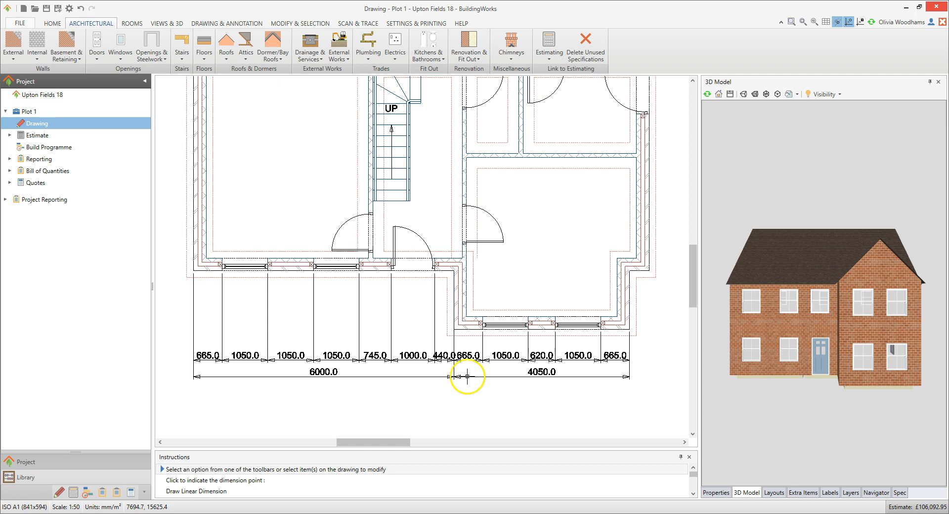
- Dimension the short right-hand side wall of the front bay, placing the dimension line outside the building
scroll(616, 419, "down", 4)
right_click(510, 346)
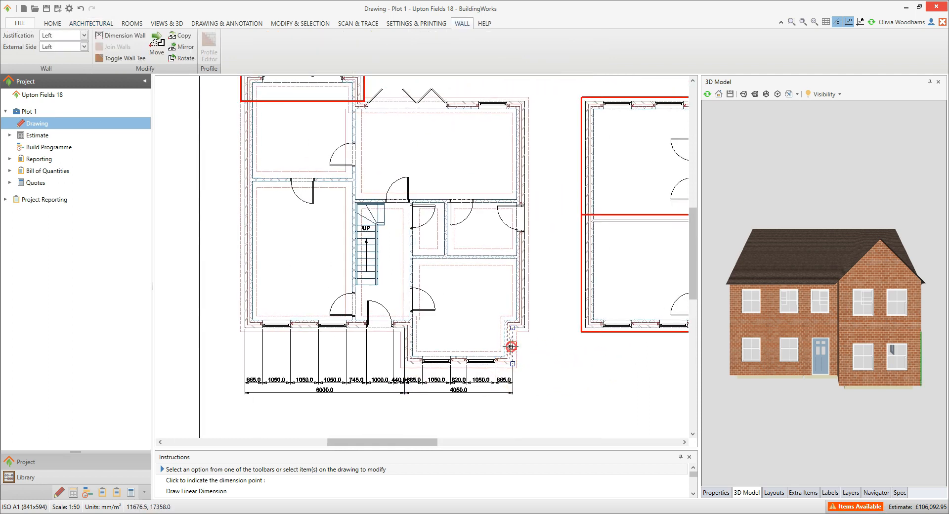
left_click(566, 395)
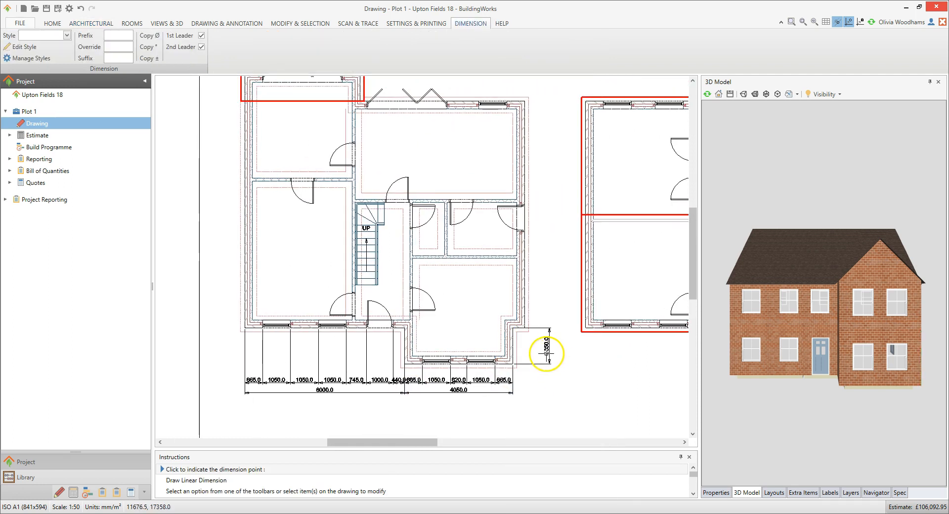
left_click(543, 351)
- Dimension the long right-hand external wall with its side door, aligning the overall line with the bay side wall's dimension
left_click(523, 266)
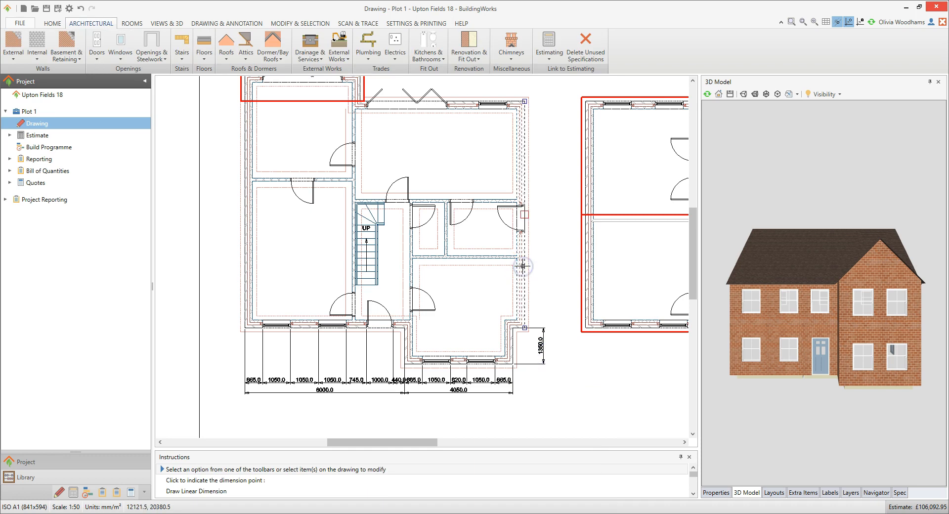
right_click(522, 266)
left_click(574, 381)
left_click(544, 329)
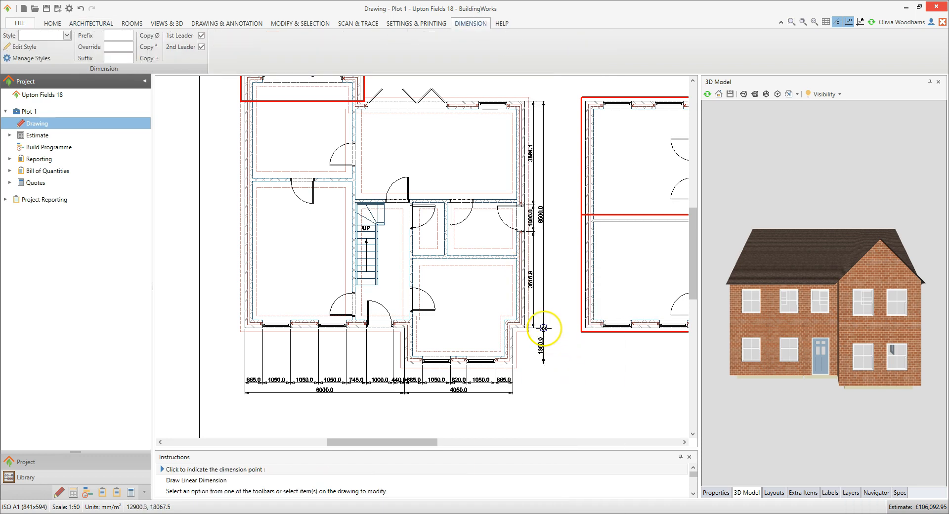
- Dimension the rear wall containing the folding doors and window, placing the dimension lines above the ground-floor plan
middle_click_drag(437, 148, 467, 209)
left_click(490, 162)
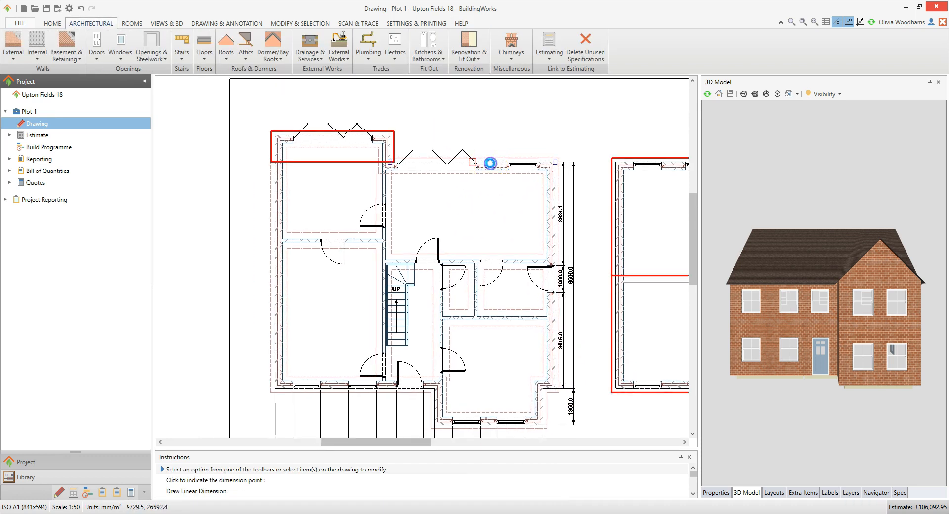
right_click(489, 162)
left_click(561, 281)
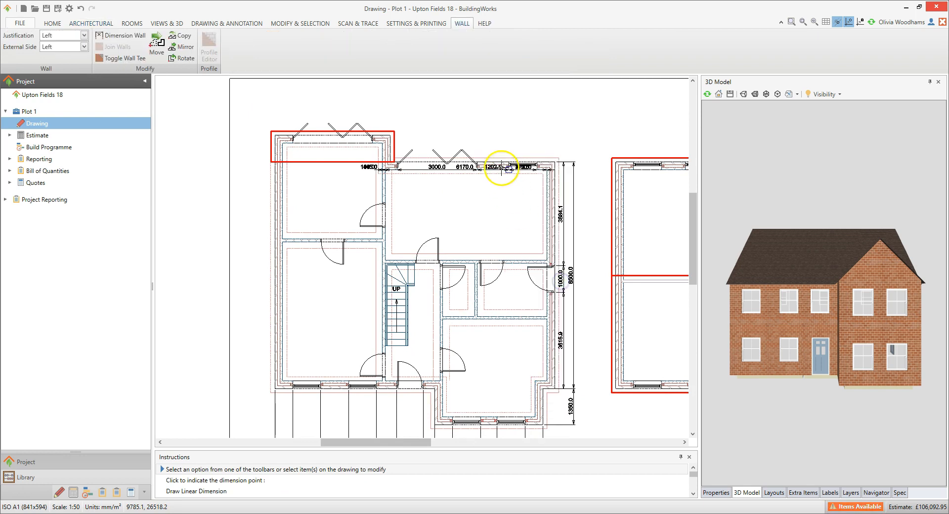
left_click(496, 106)
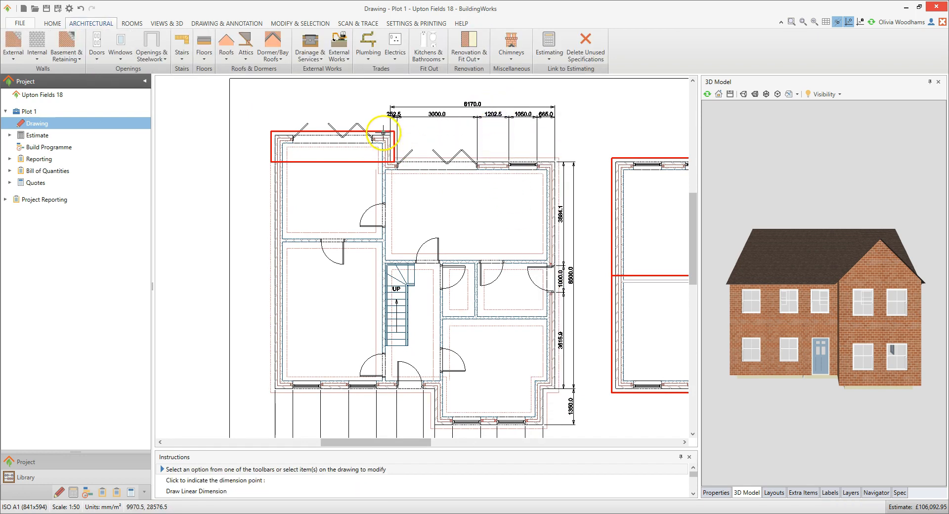
- Dimension the rear wall of the upper-left projection, aligning it with the neighbouring rear wall's dimension lines
left_click(378, 137)
right_click(378, 137)
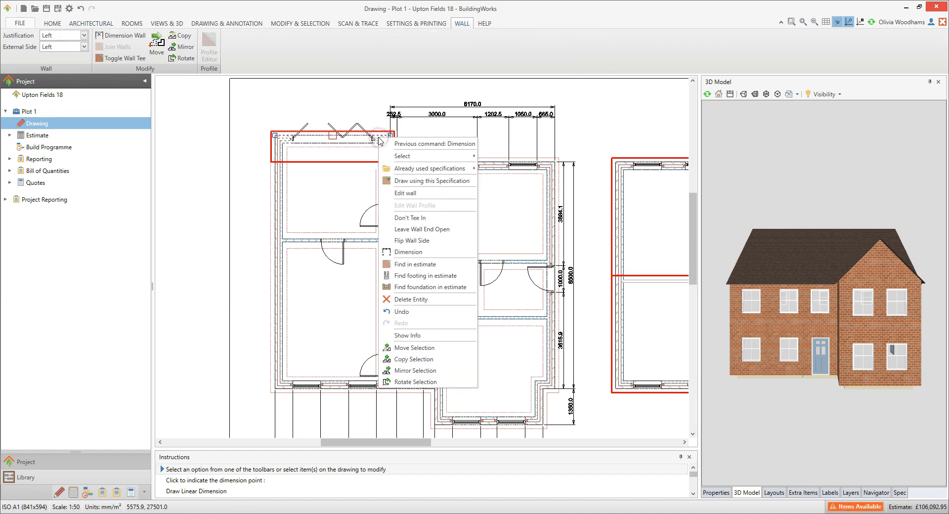
left_click(420, 255)
left_click(387, 107)
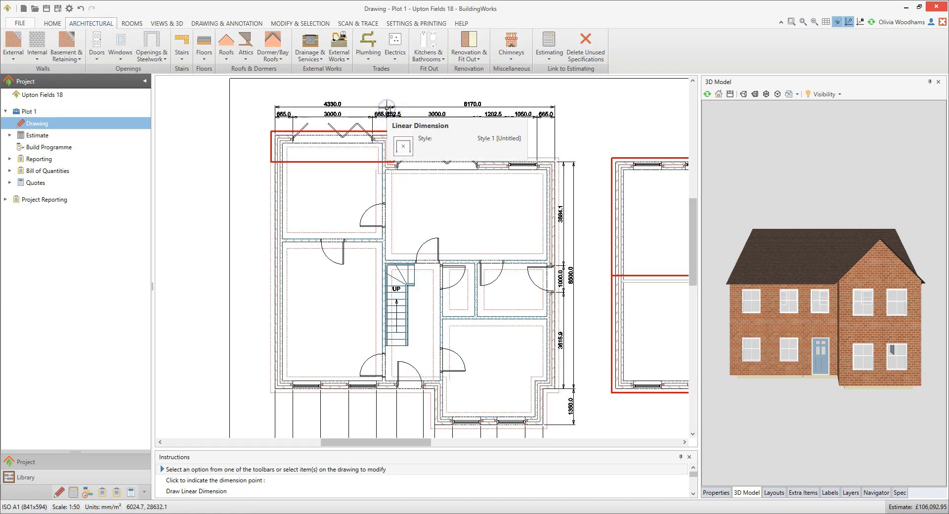
- Dimension the full-length left-hand external wall, placing the dimension line outside the building
left_click(282, 230)
right_click(281, 230)
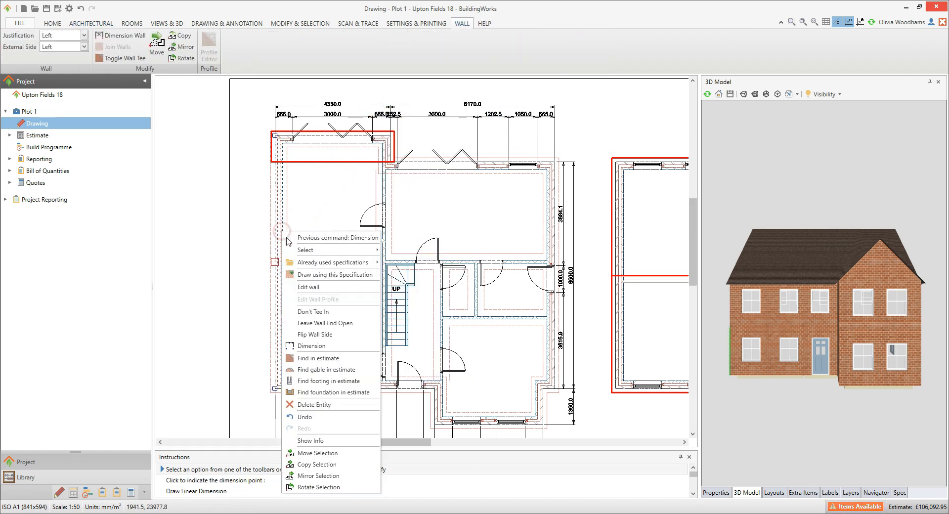
left_click(314, 402)
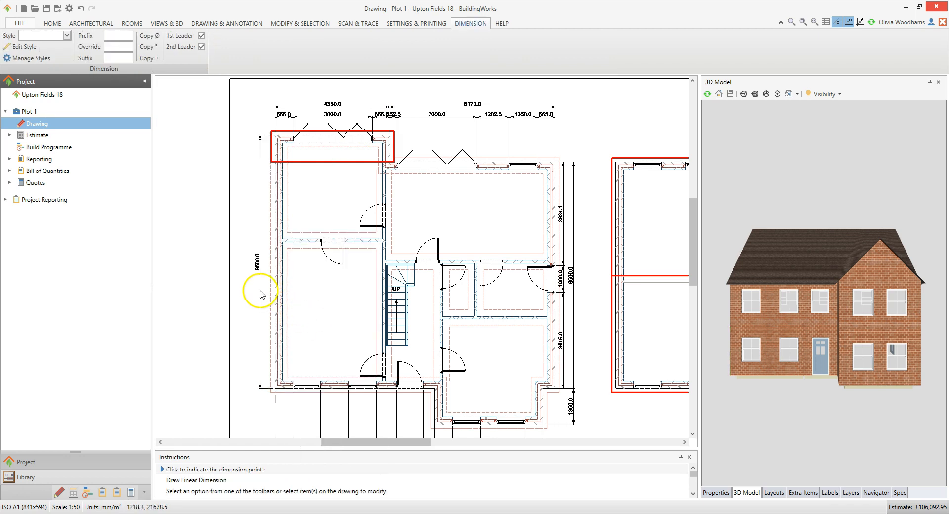
left_click(257, 291)
- Add a linear dimension across the internal width of the front-left room, between the inner wall faces
scroll(469, 330, "down", 1)
middle_click_drag(469, 331, 453, 321)
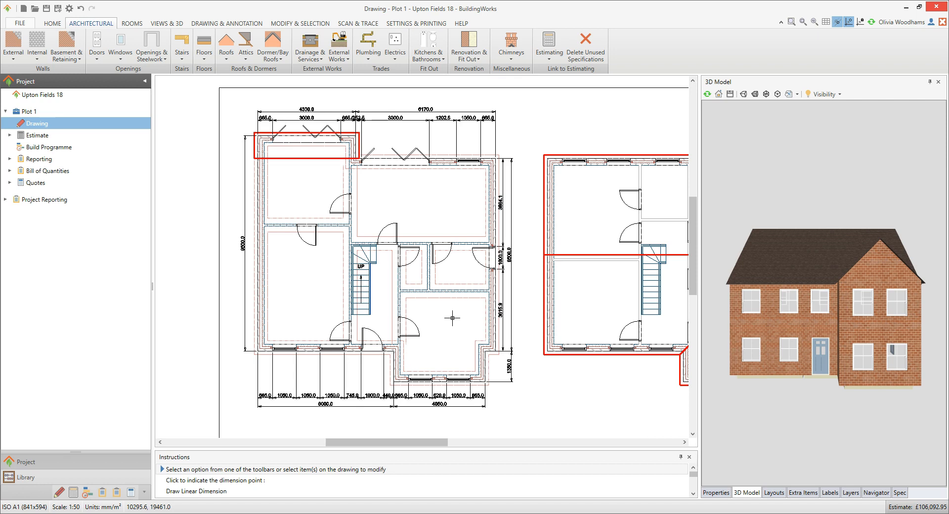
left_click(244, 24)
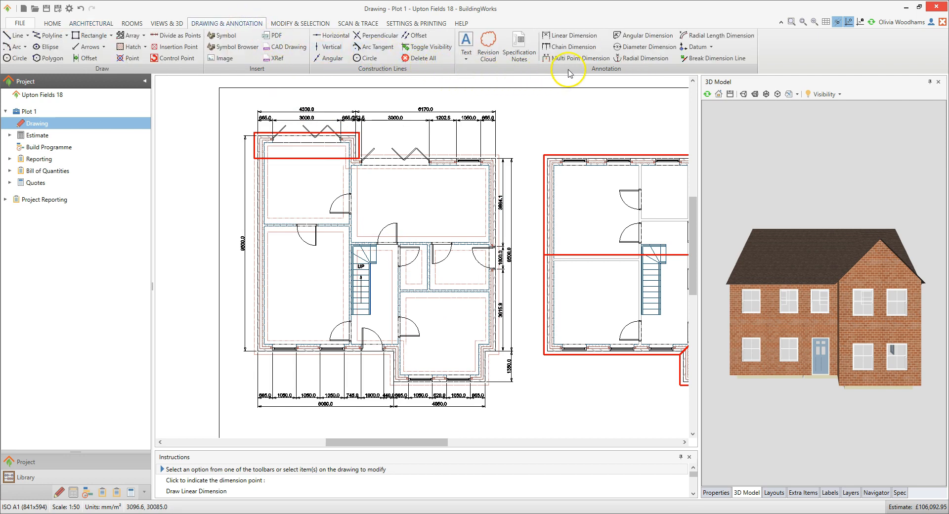
left_click(598, 40)
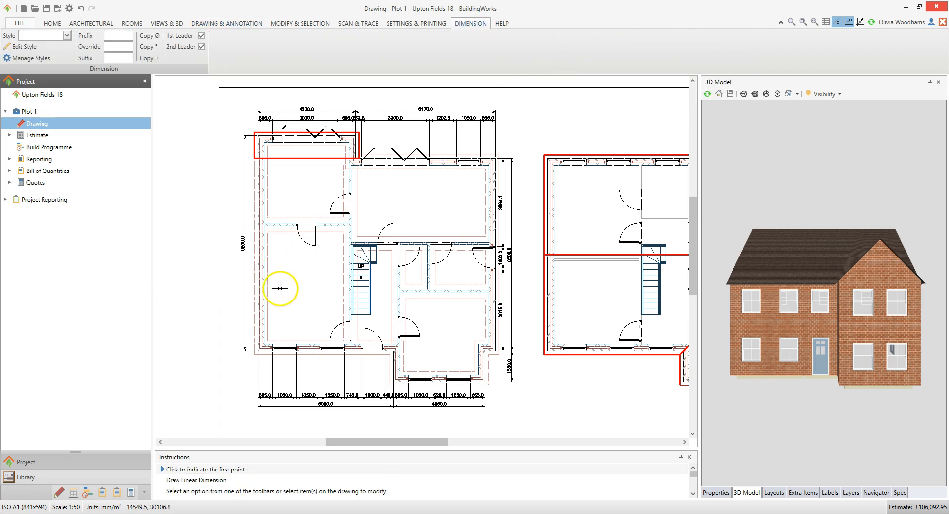
scroll(264, 331, "up", 4)
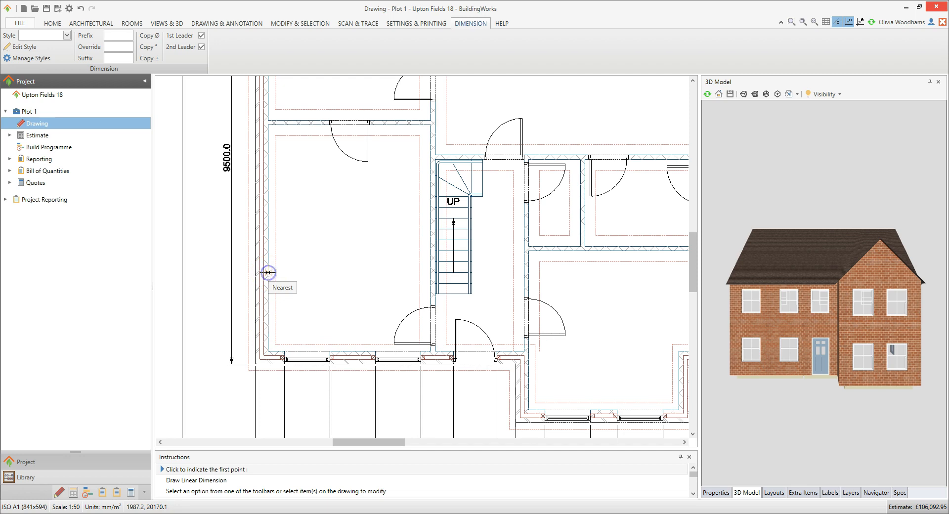
left_click(269, 272)
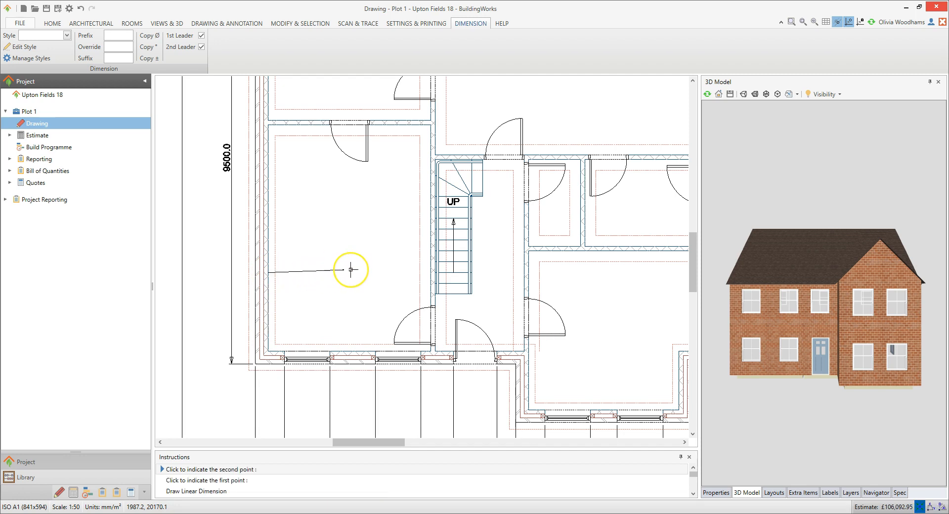
left_click(430, 274)
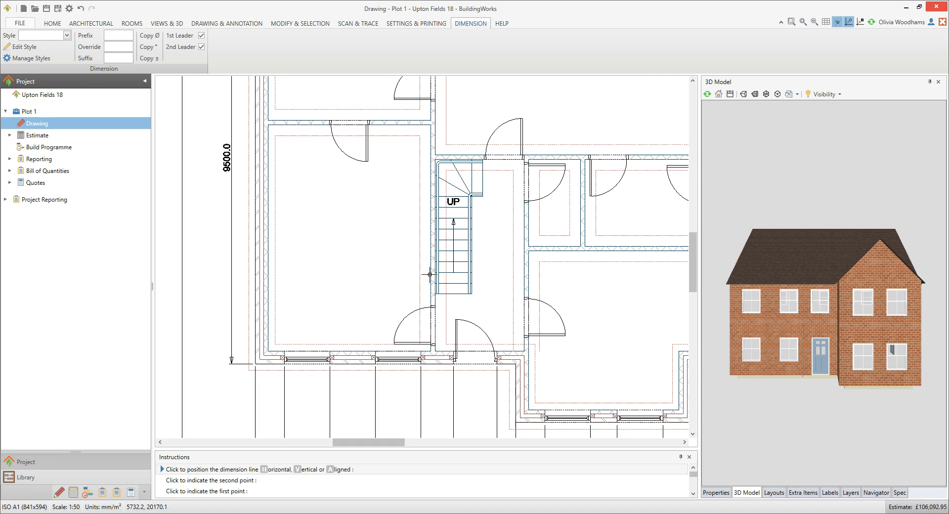
left_click(327, 296)
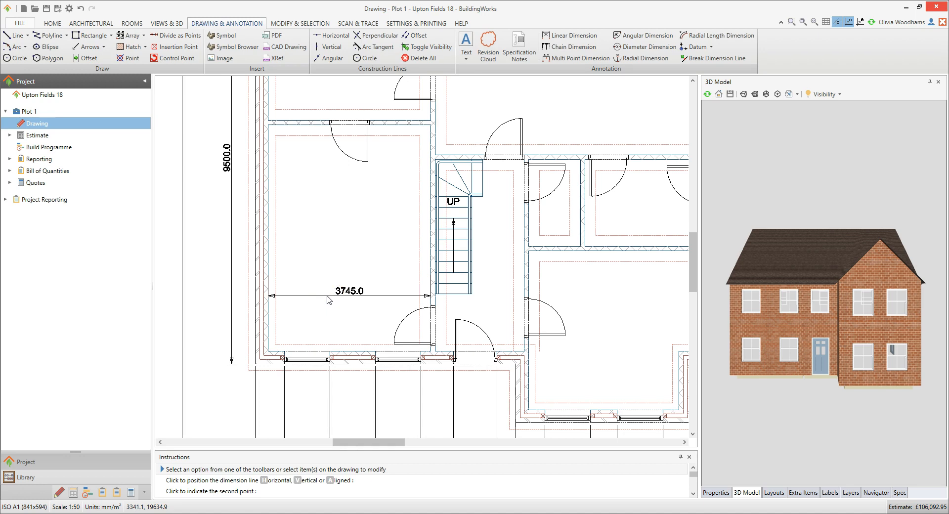
- Repeat the linear dimension for the front-left room's internal length, from the dividing wall to the front wall's inner face
right_click(326, 271)
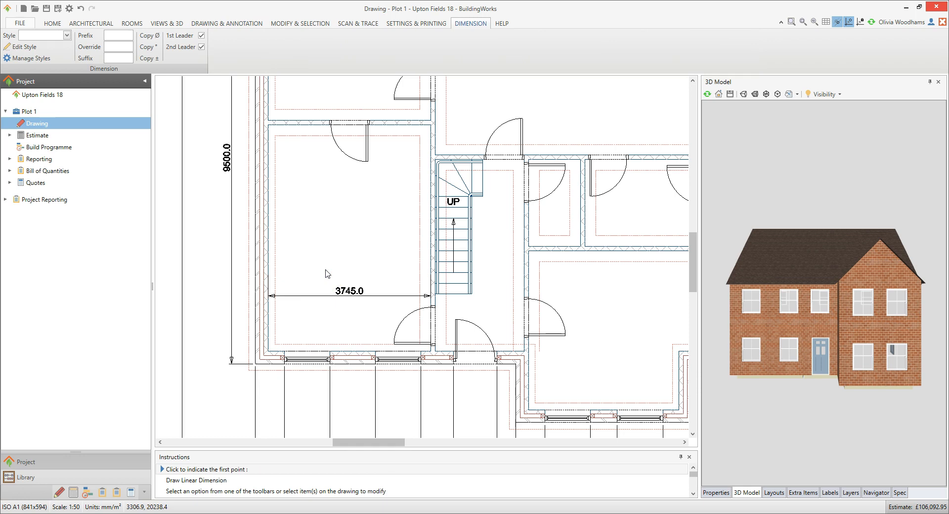
left_click(298, 127)
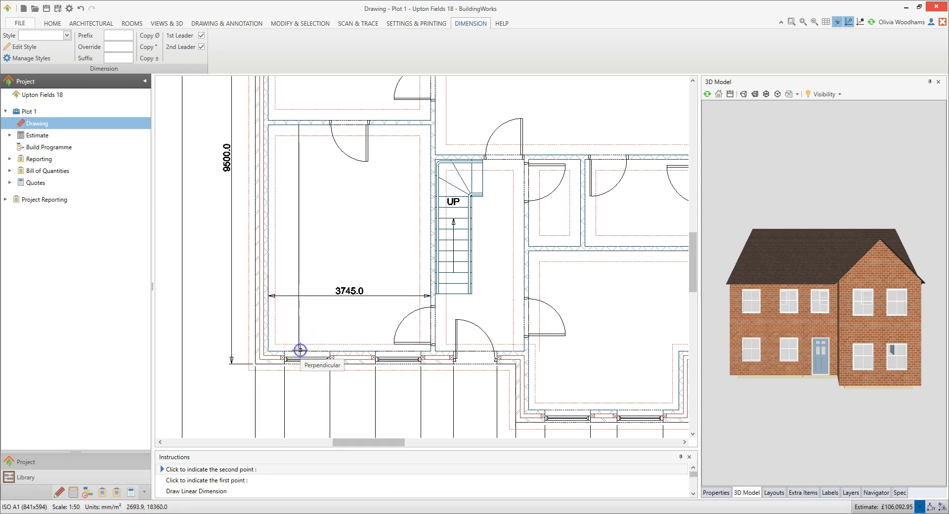
left_click(299, 349)
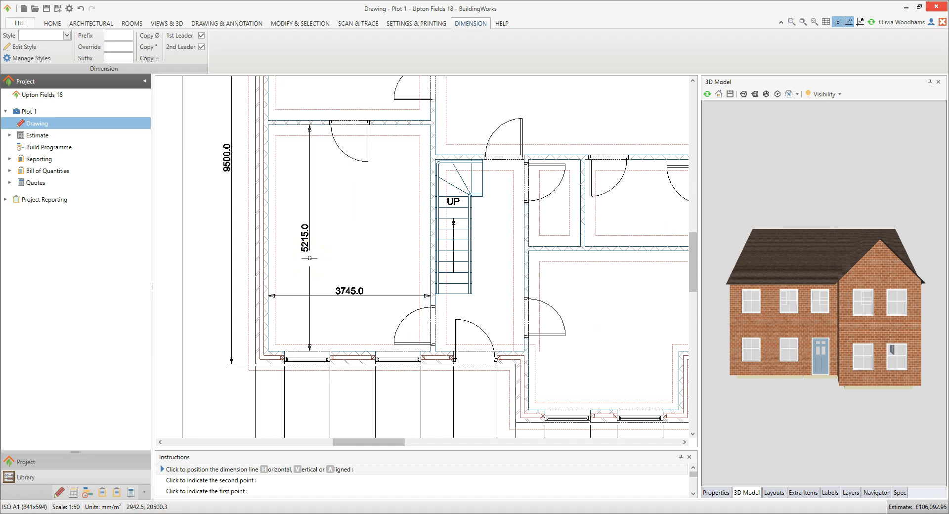
left_click(310, 258)
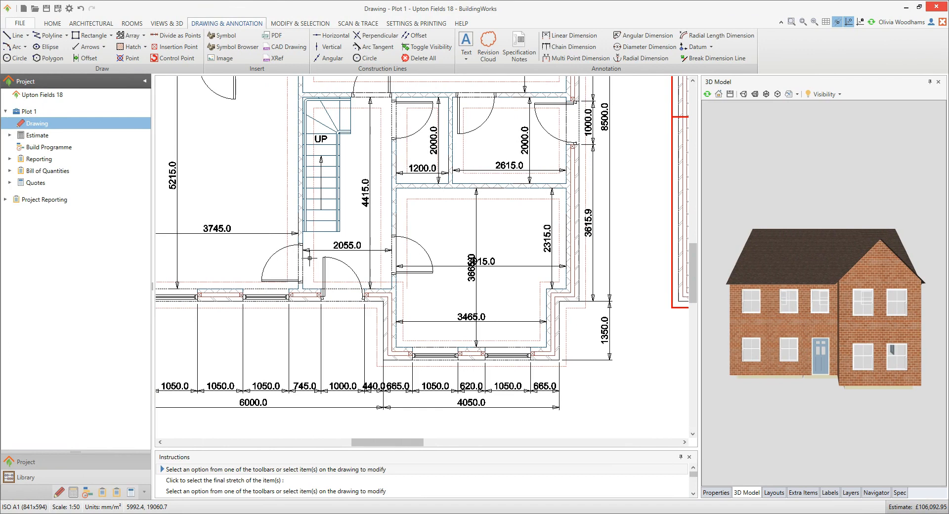
- Move the bay room's full-length vertical dimension line further left, clear of the horizontal dimension text, and deselect it
left_click(497, 279)
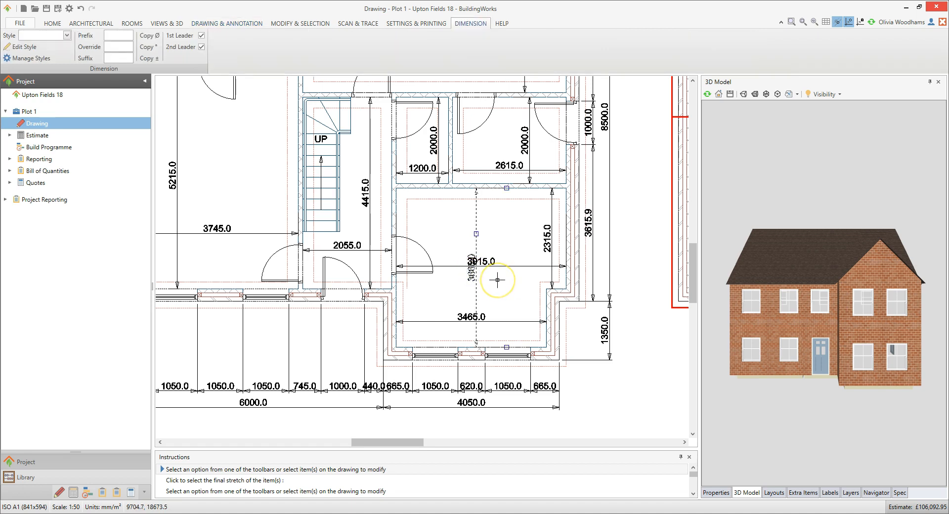
left_click(478, 233)
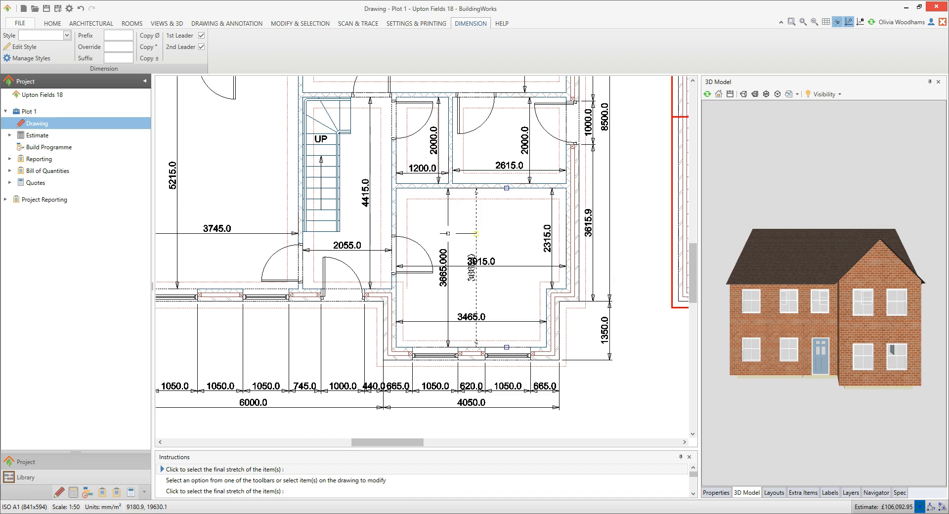
left_click(447, 233)
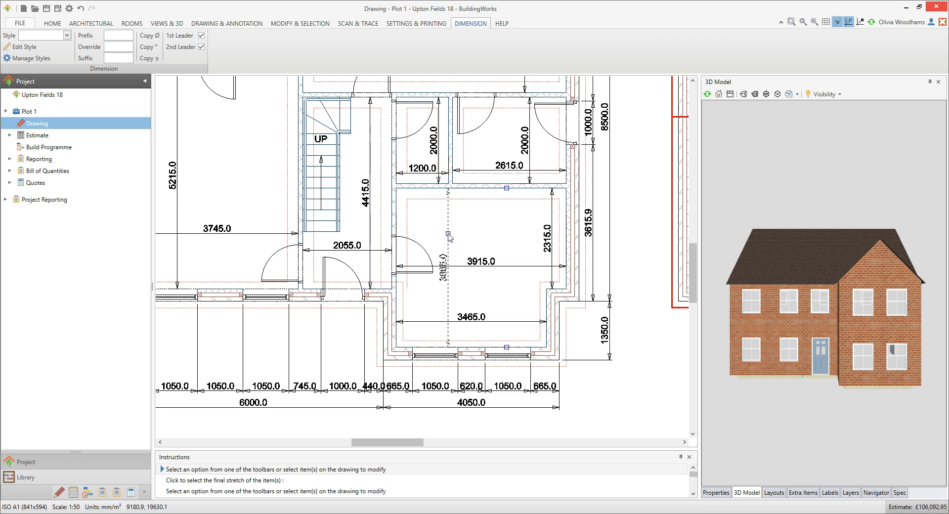
left_click(638, 391)
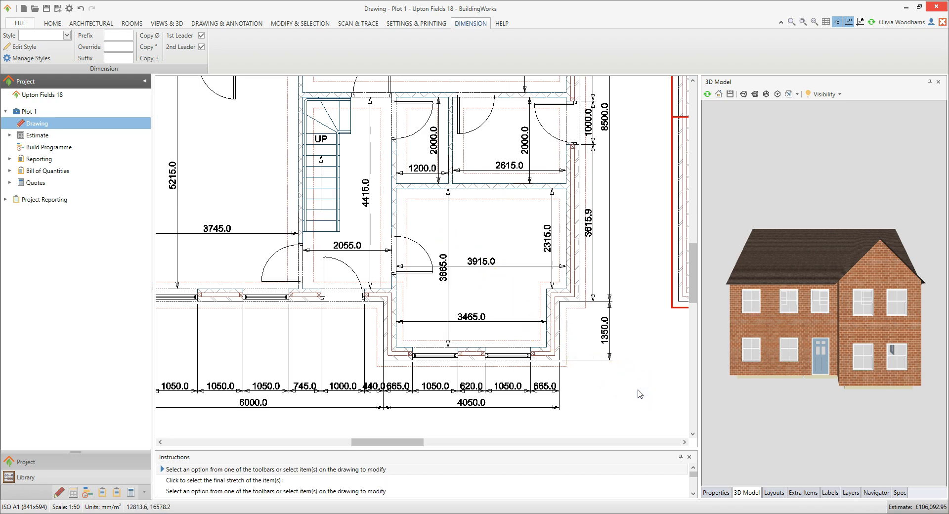